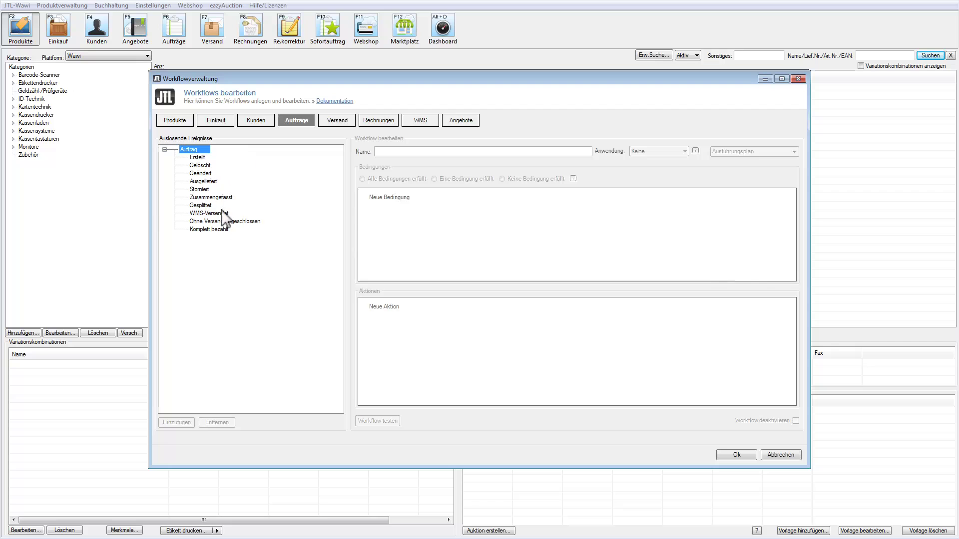
Step: Add a workflow under the order event "Komplett bezahlt" and name it "Ausliefern & Farbcodierung grün"
left_click(221, 232)
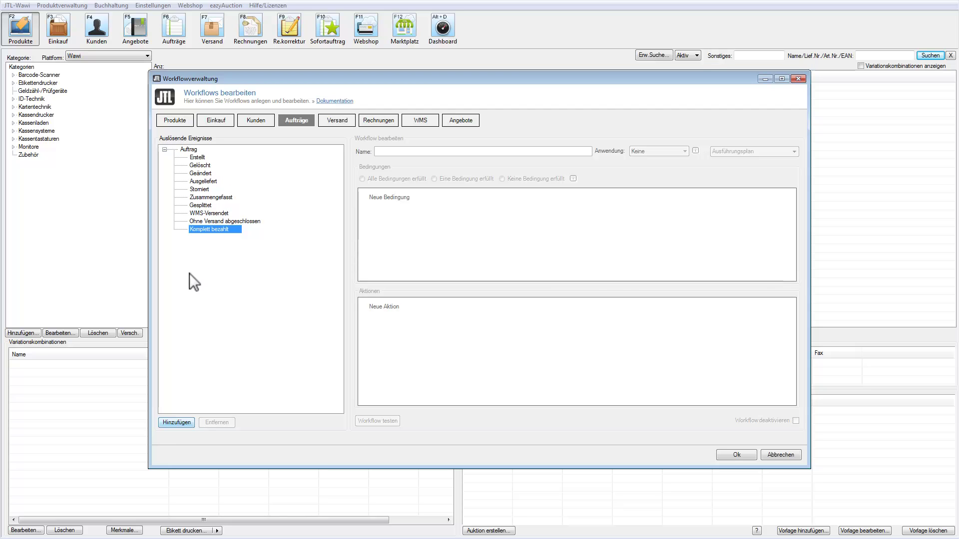
left_click(176, 423)
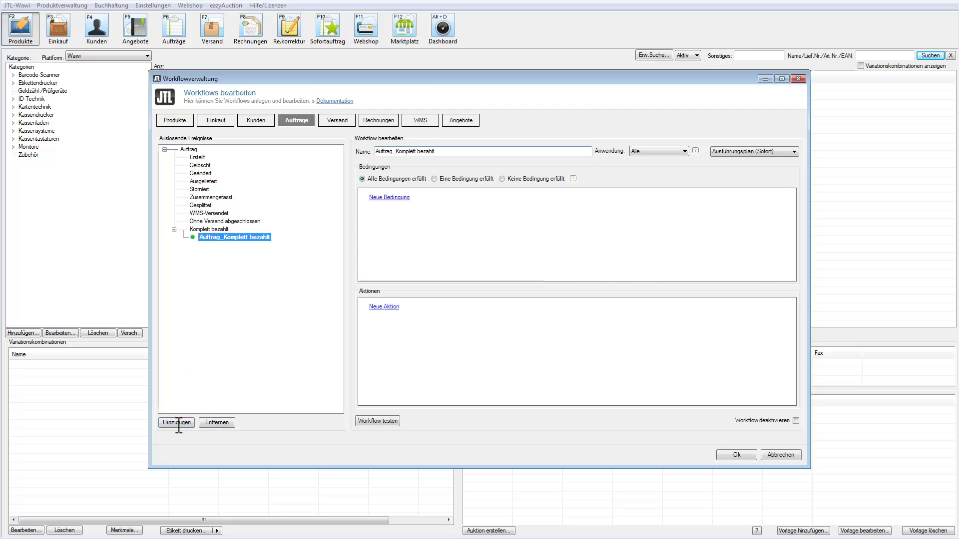
left_click(444, 152)
key("ctrl+a")
type("Ausliefern & Farbcodierung grün")
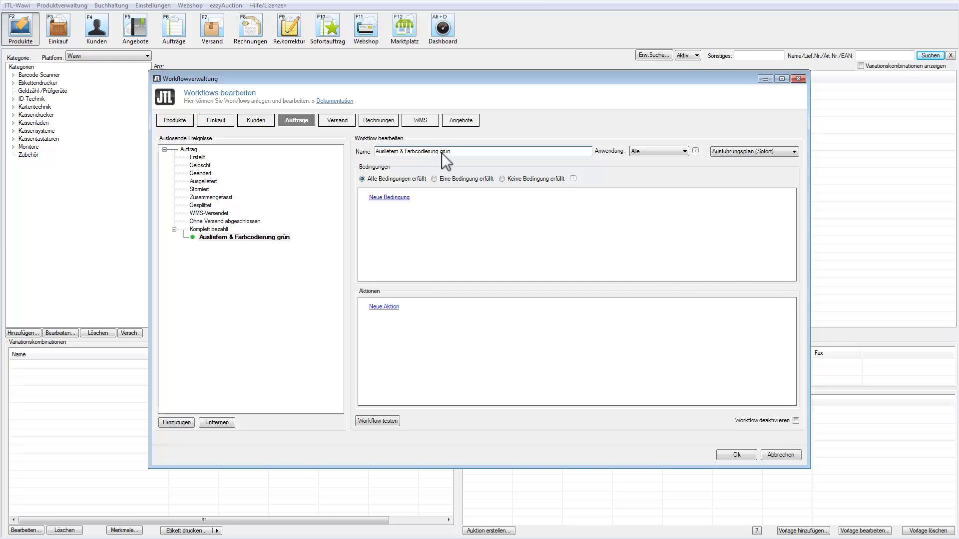
Step: Restrict the workflow's application to WAWI only by excluding Ameise, Packtisch, MobileApp and WMS
left_click(669, 153)
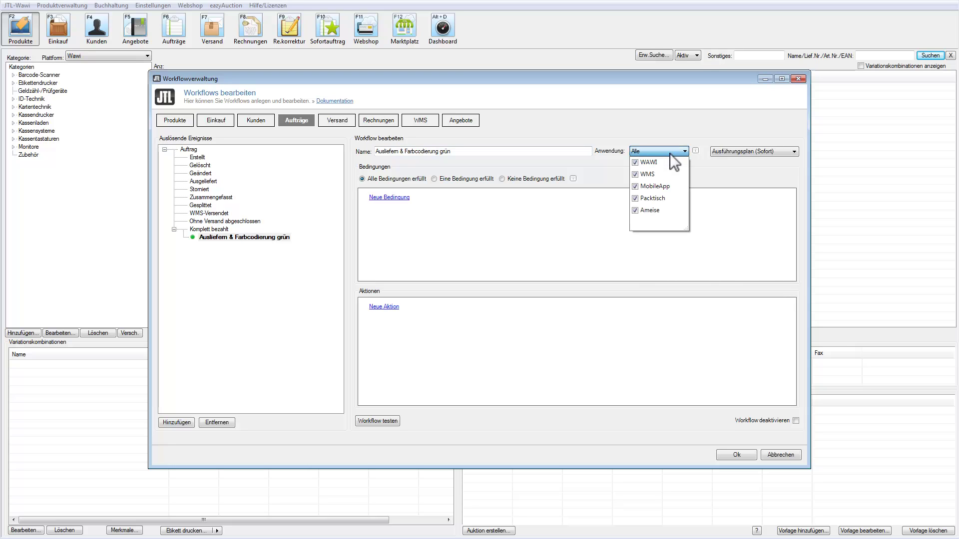
left_click(634, 212)
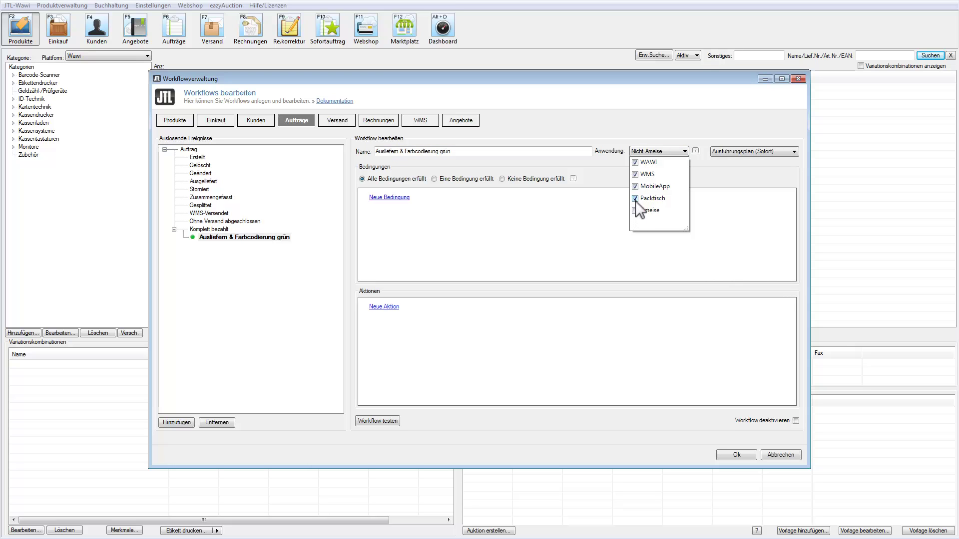
left_click(636, 198)
left_click(636, 186)
left_click(635, 175)
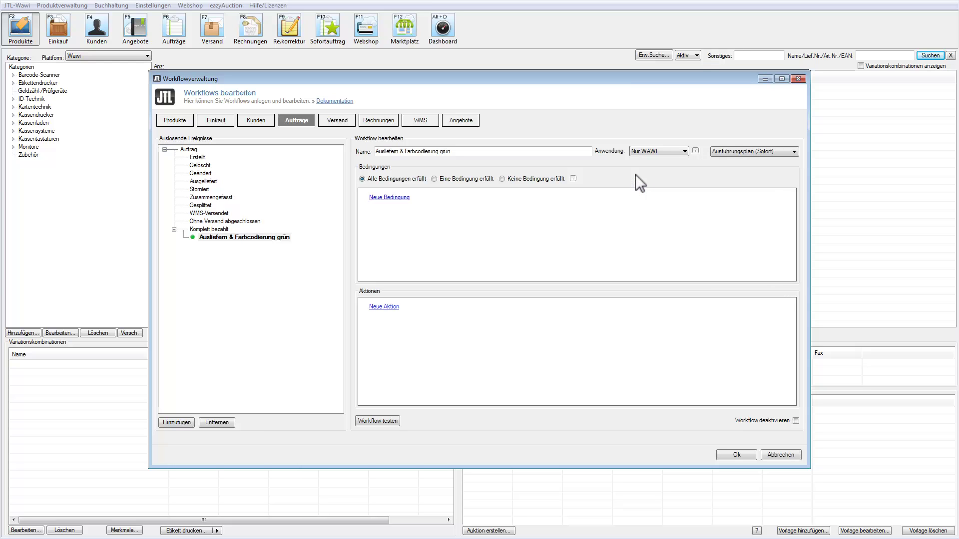
left_click(794, 150)
Step: Add an "Ausliefern" action to the workflow
left_click(383, 308)
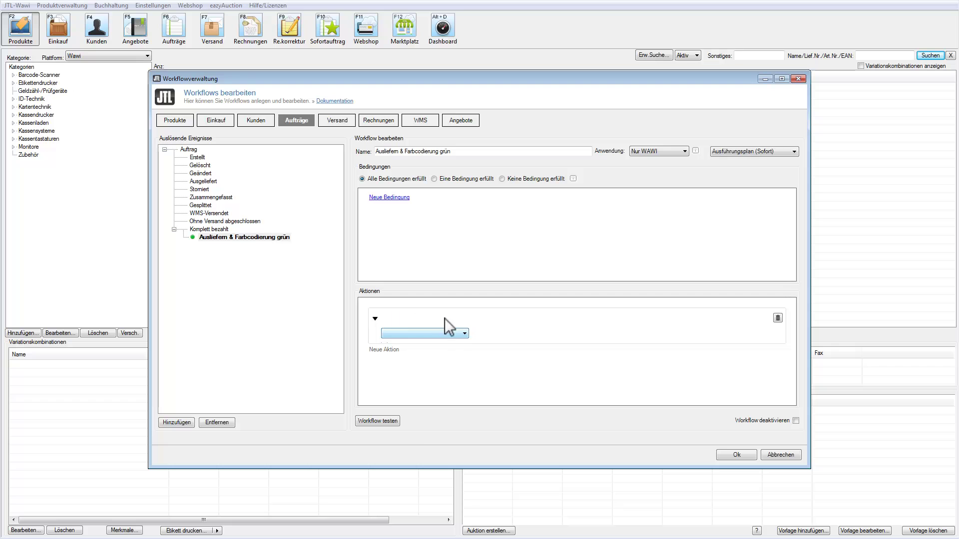
left_click(458, 335)
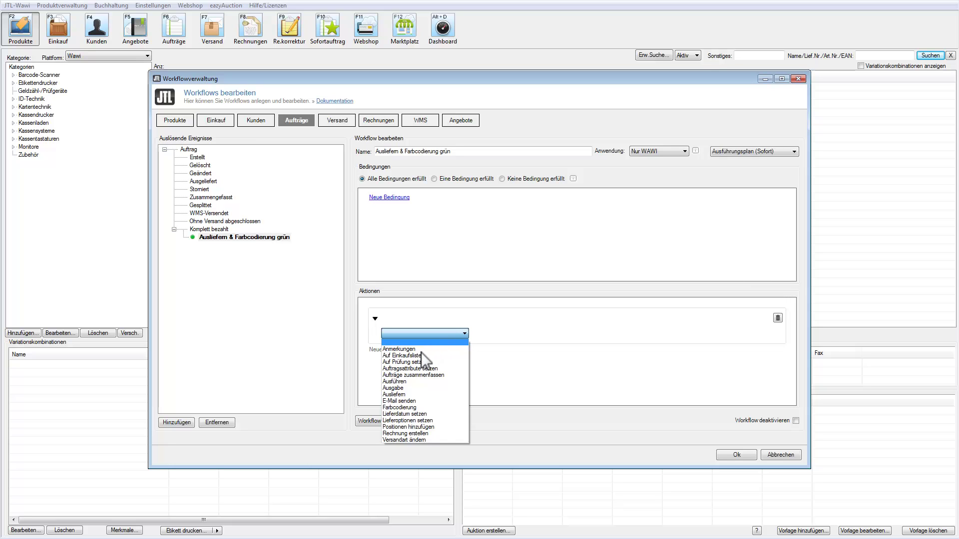
left_click(412, 394)
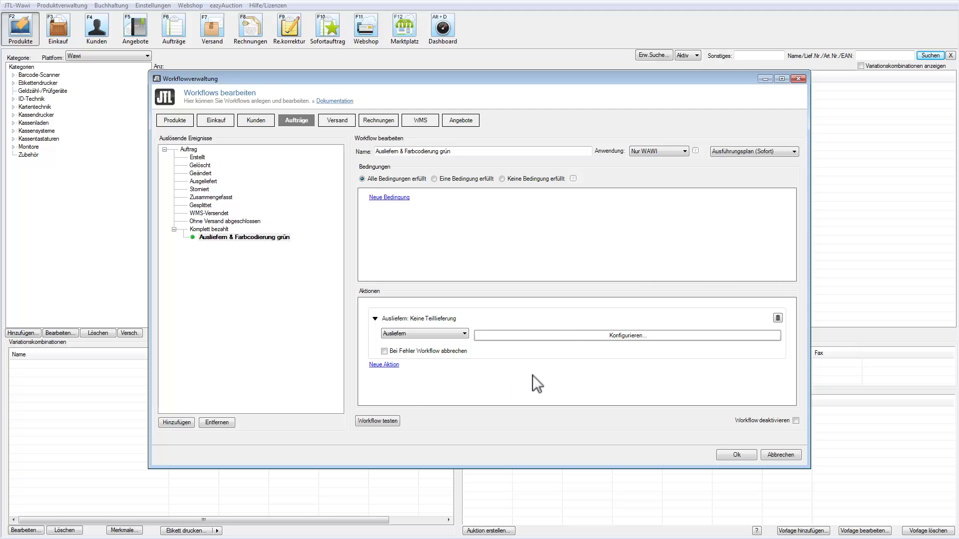
Step: In the Ausliefern action's advanced options, enable invoice creation with printing and saving
left_click(564, 334)
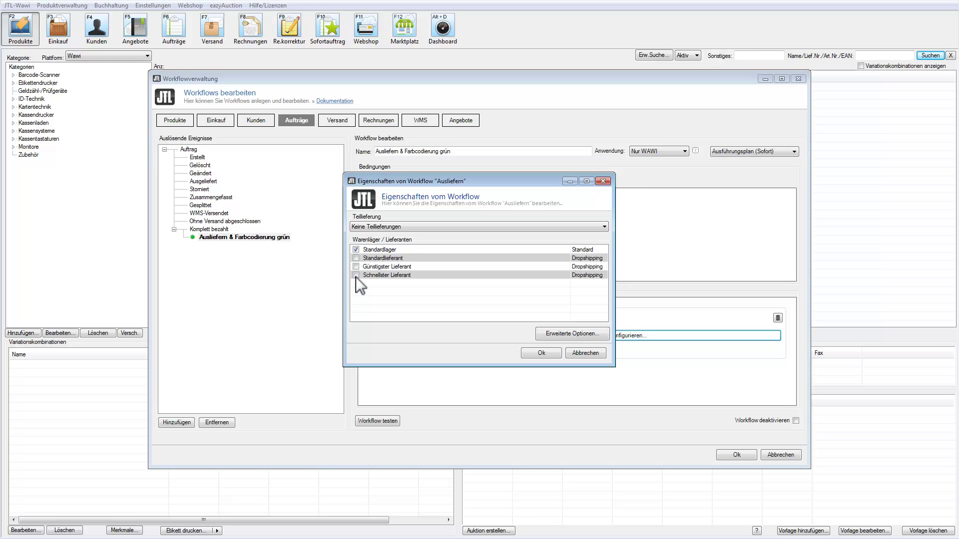
left_click(566, 334)
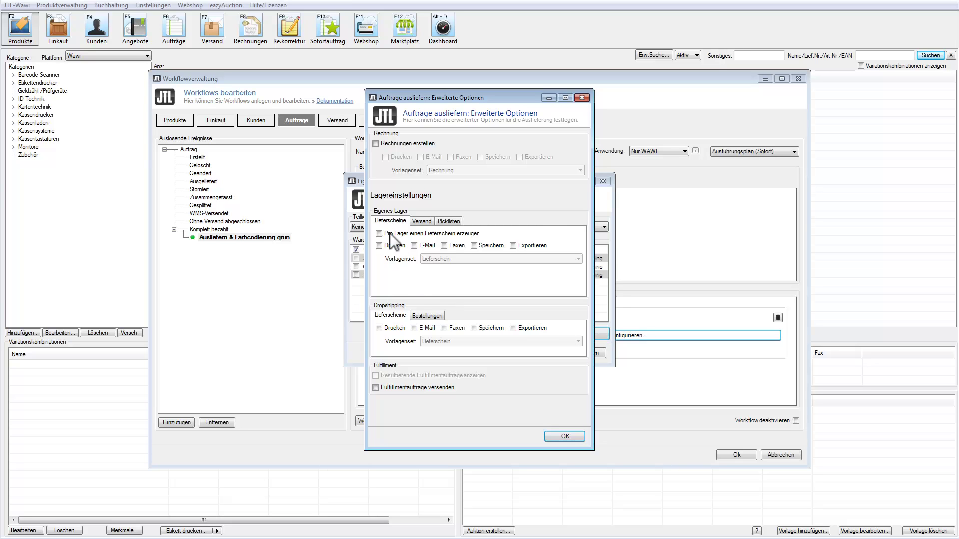
left_click(376, 143)
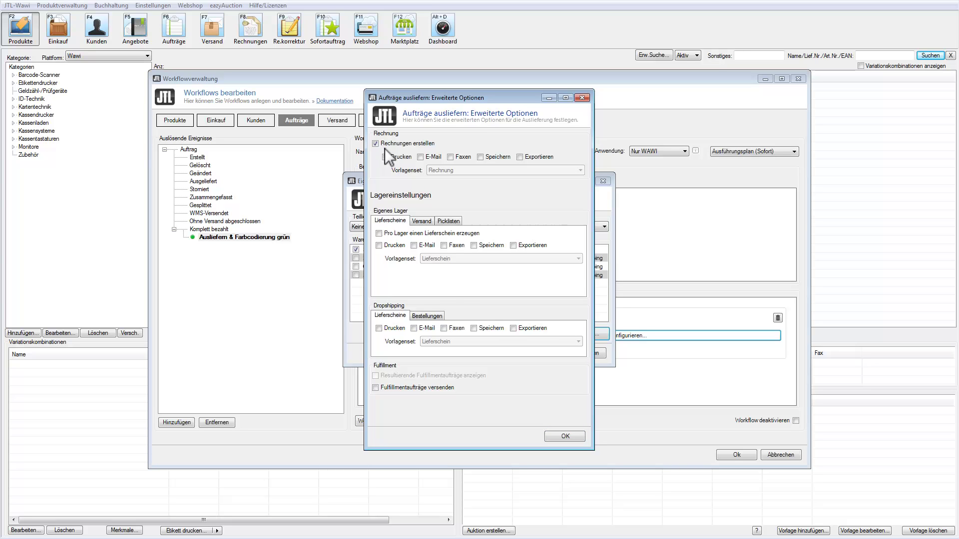
left_click(386, 157)
left_click(480, 156)
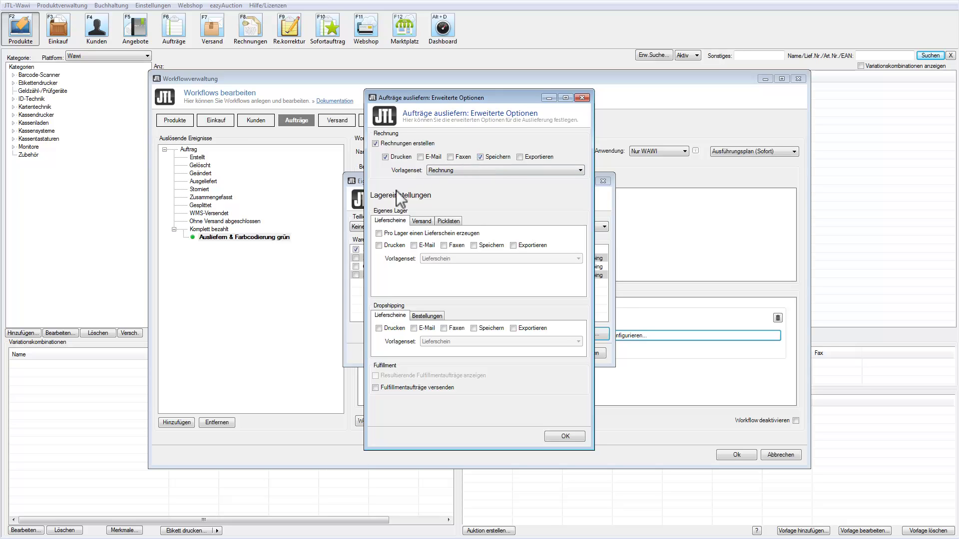
Step: Enable printing and saving of own-warehouse delivery notes, set the shipping date for all packages, and accept the delivery configuration
left_click(380, 245)
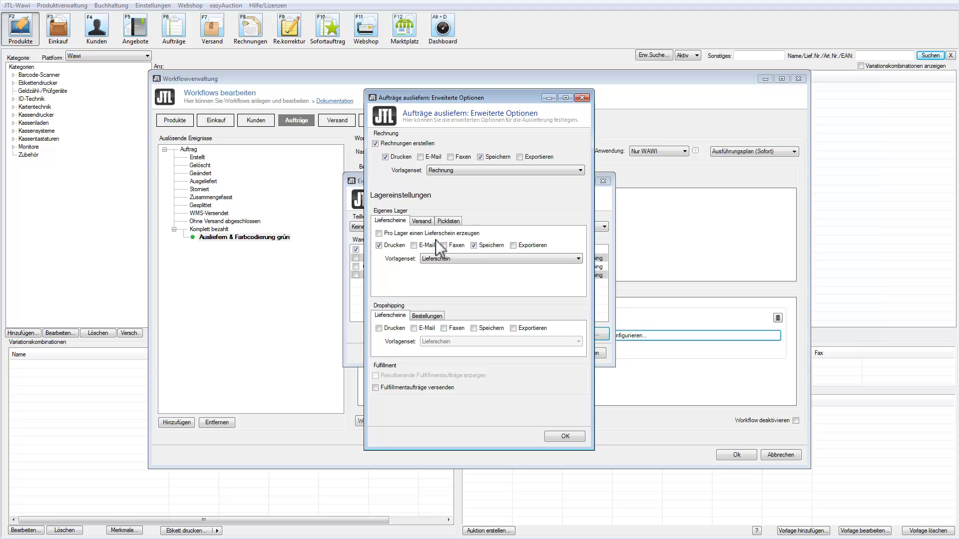
left_click(419, 221)
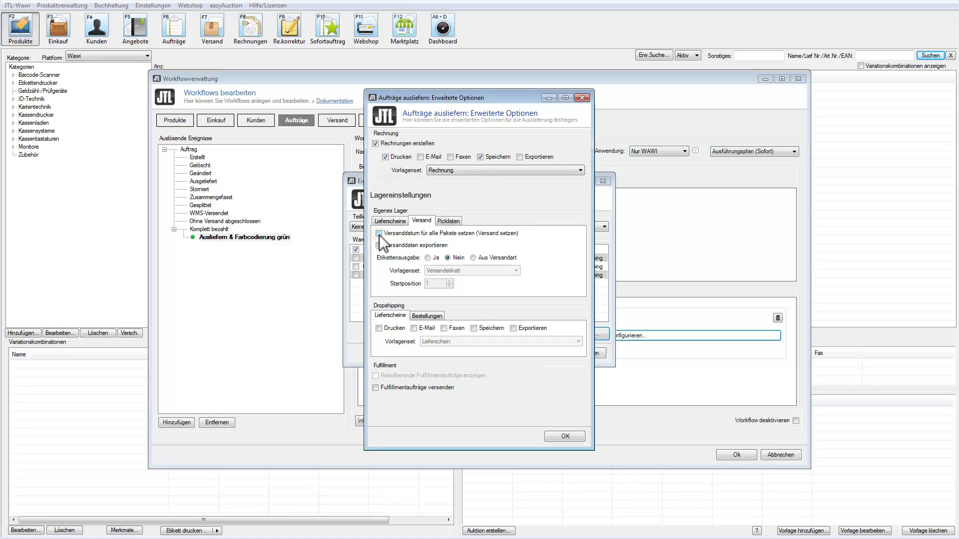
left_click(379, 233)
left_click(562, 438)
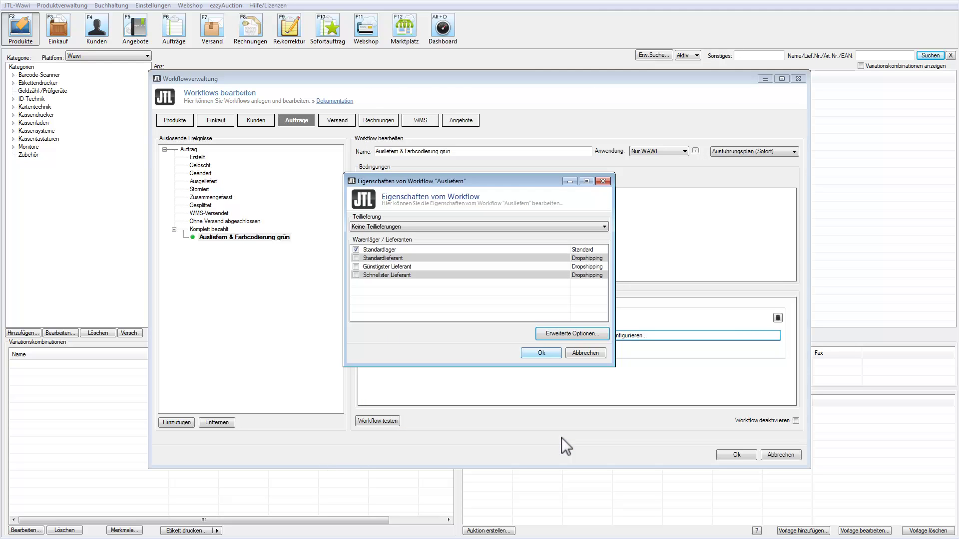
left_click(540, 353)
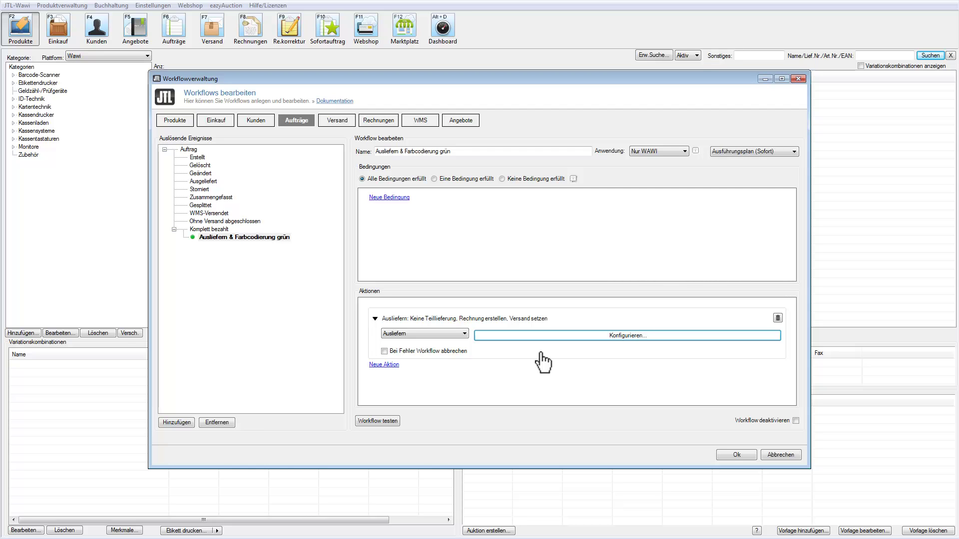
Step: Add a second action of type "Farbcodierung" with the colour green
left_click(398, 364)
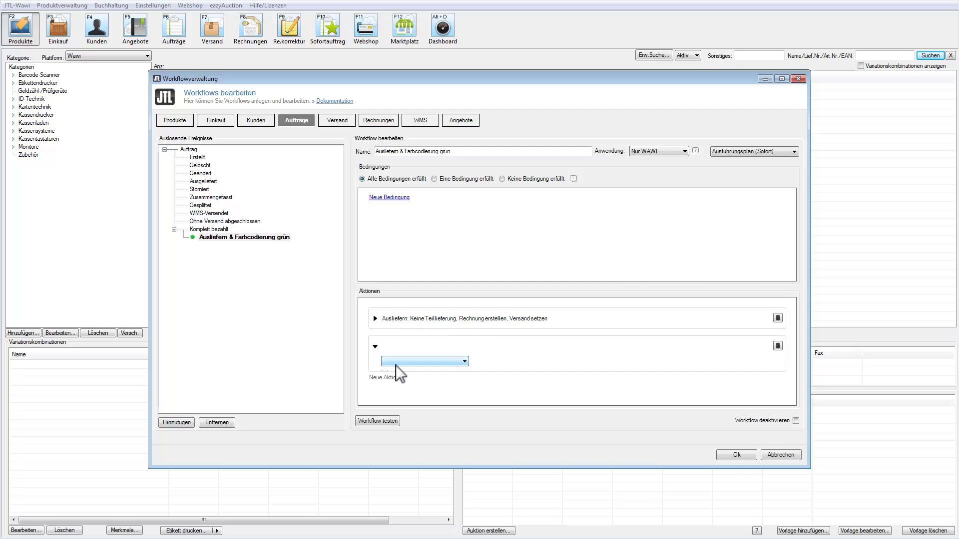
left_click(448, 362)
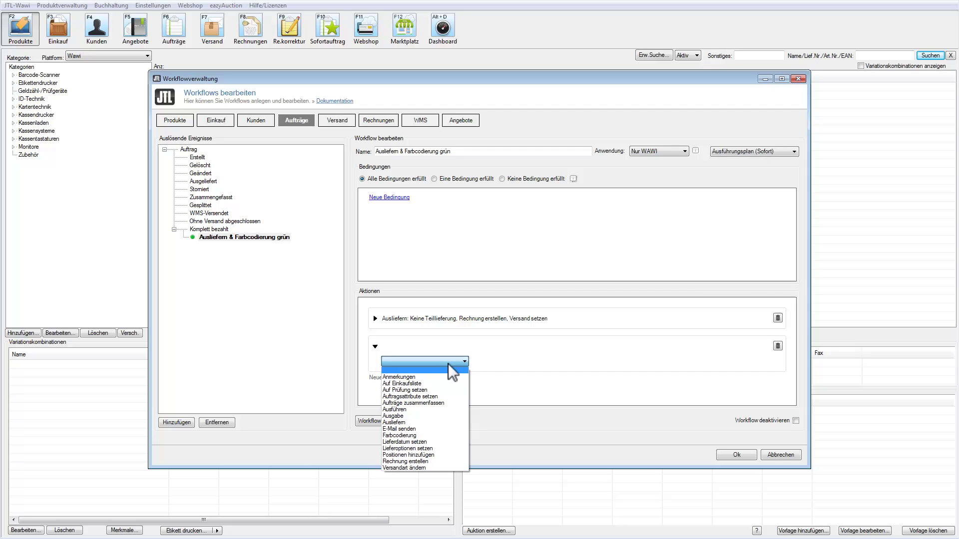
left_click(421, 435)
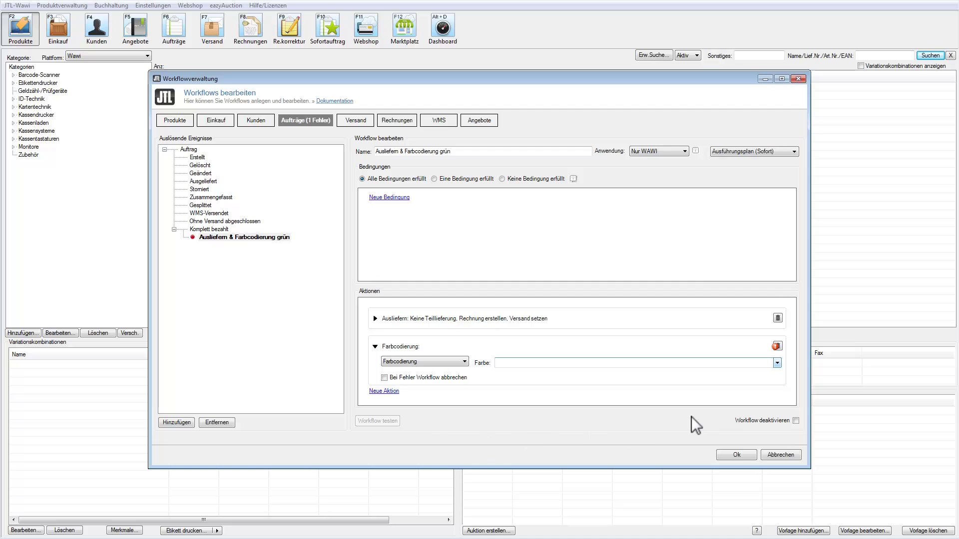
left_click(775, 363)
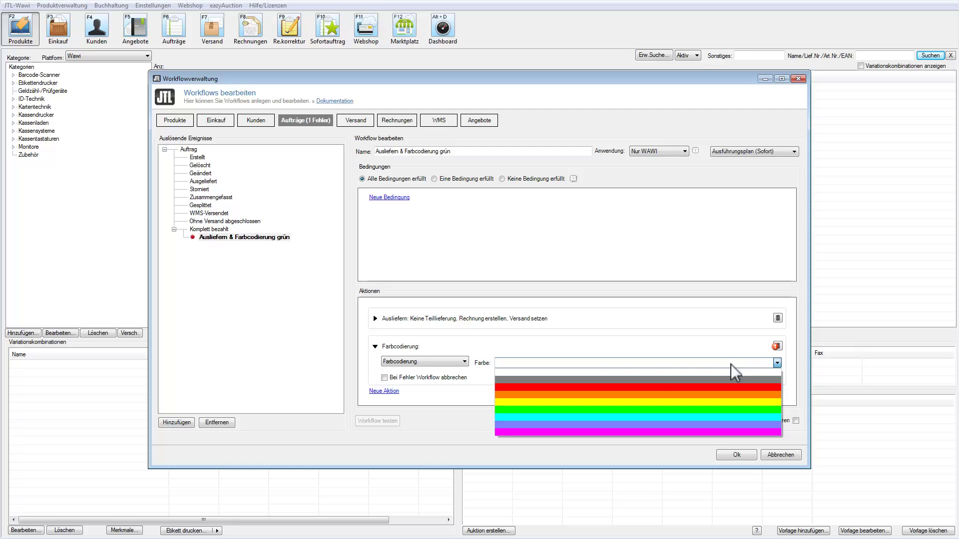
left_click(515, 411)
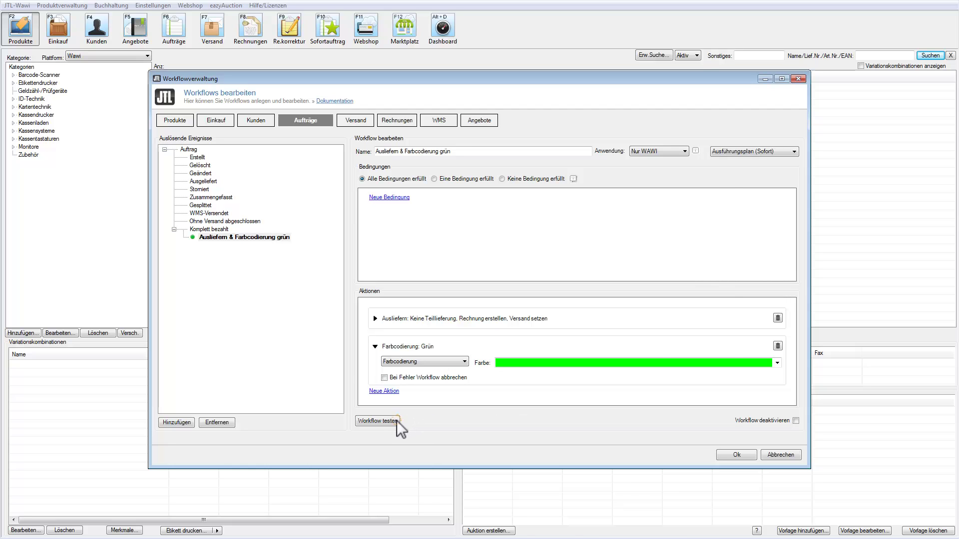
Step: Simulate the workflow on the order created on 10.07.2015, then save the workflow configuration
left_click(378, 421)
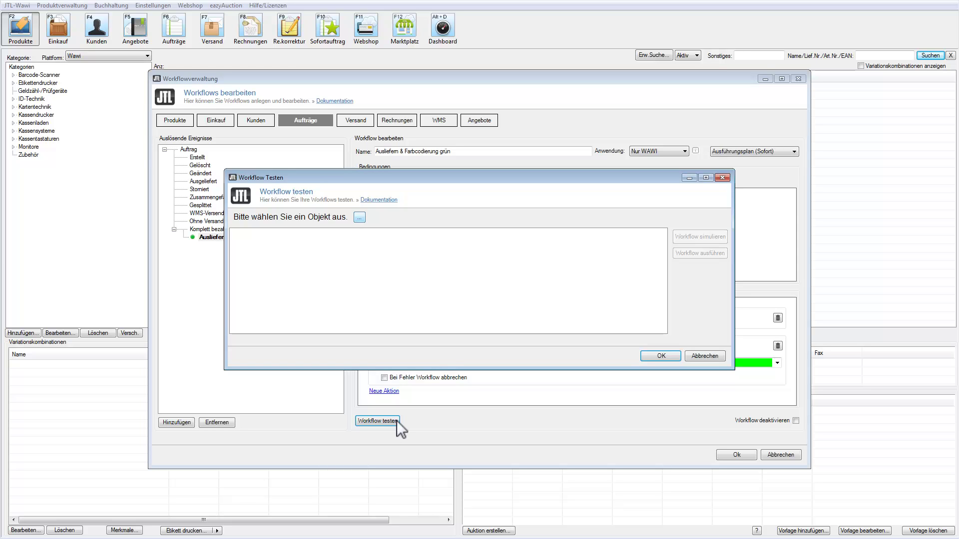
left_click(359, 216)
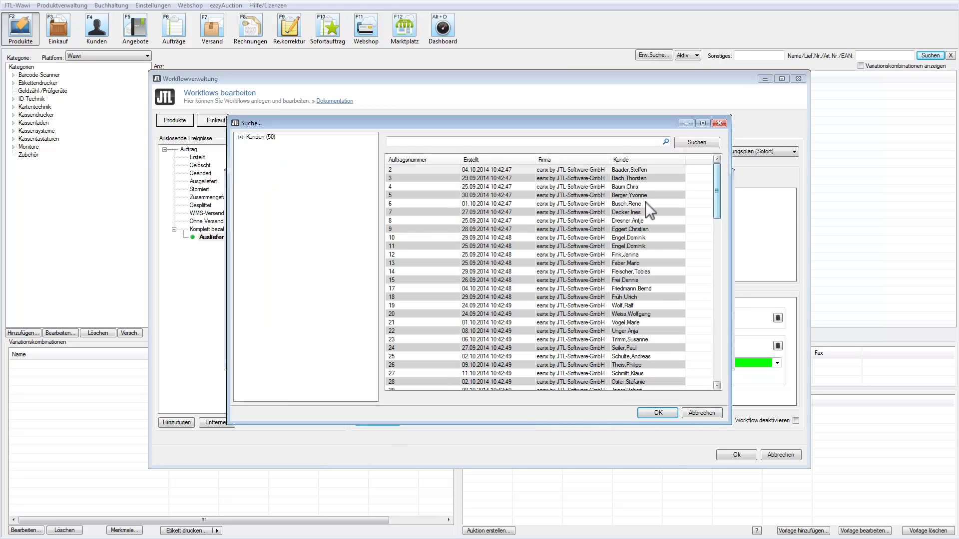
left_click_drag(716, 169, 714, 355)
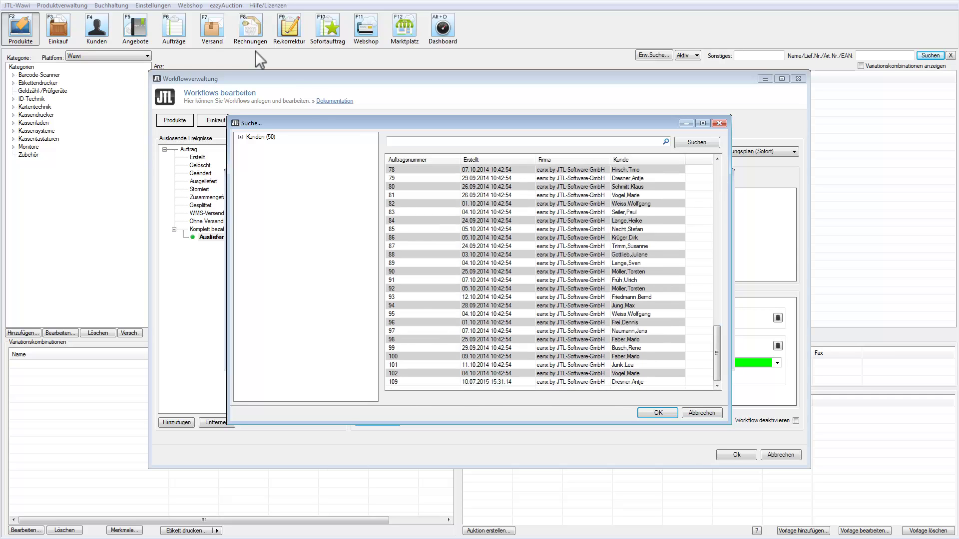
double_click(426, 382)
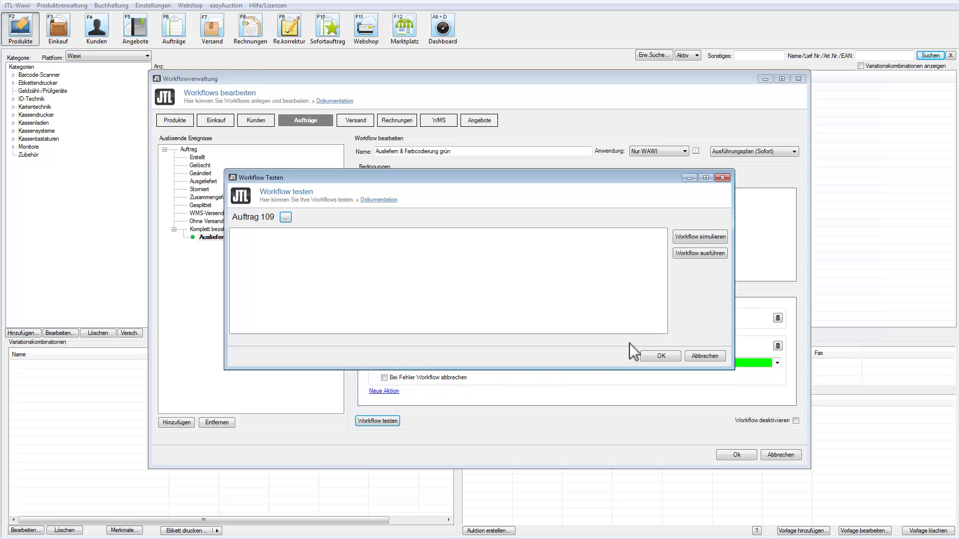
left_click(691, 237)
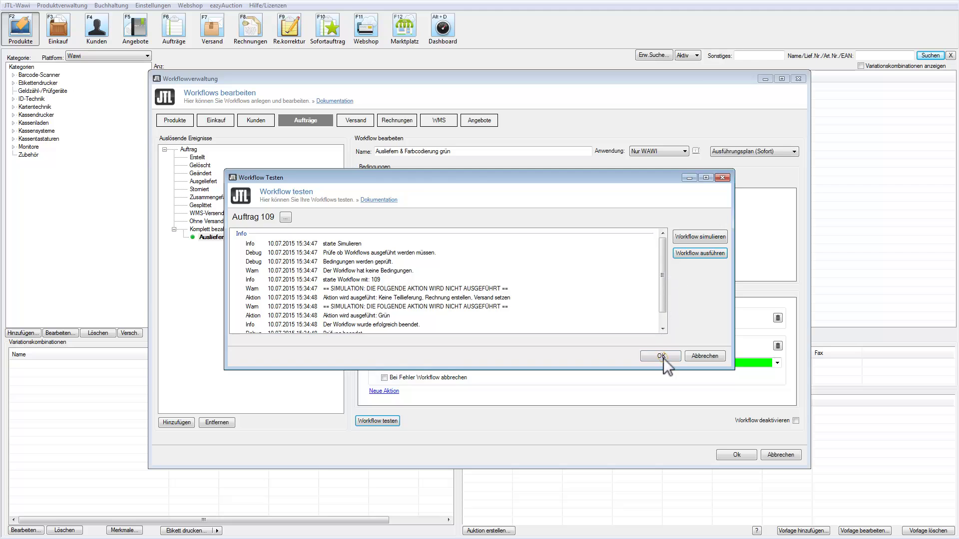
left_click(661, 356)
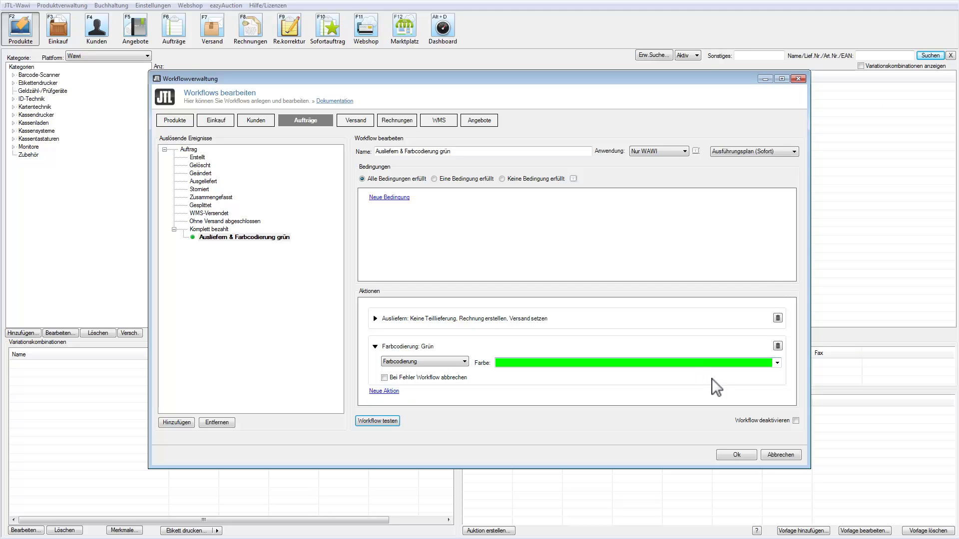
left_click(733, 458)
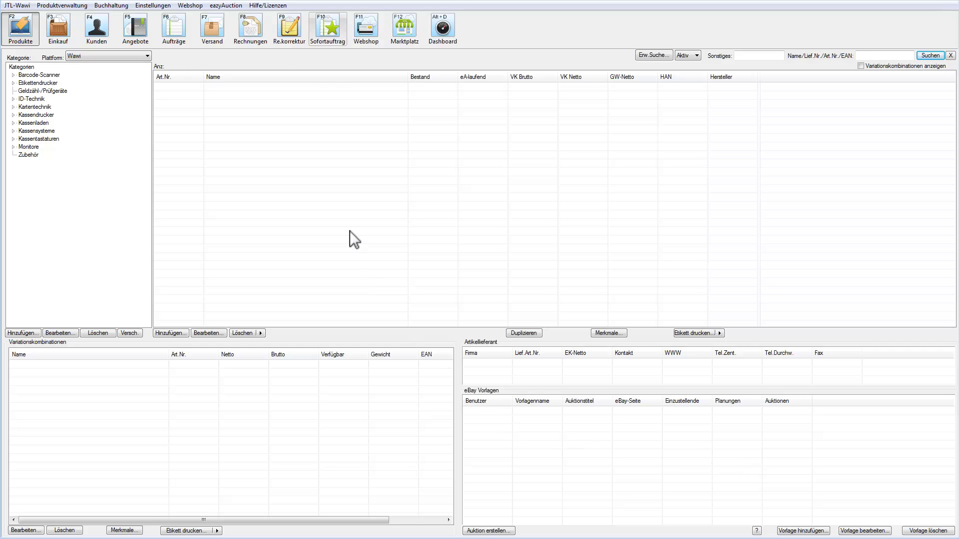
Step: Check the processed order in the orders overview and its delivery note in the shipping overview
key("F6")
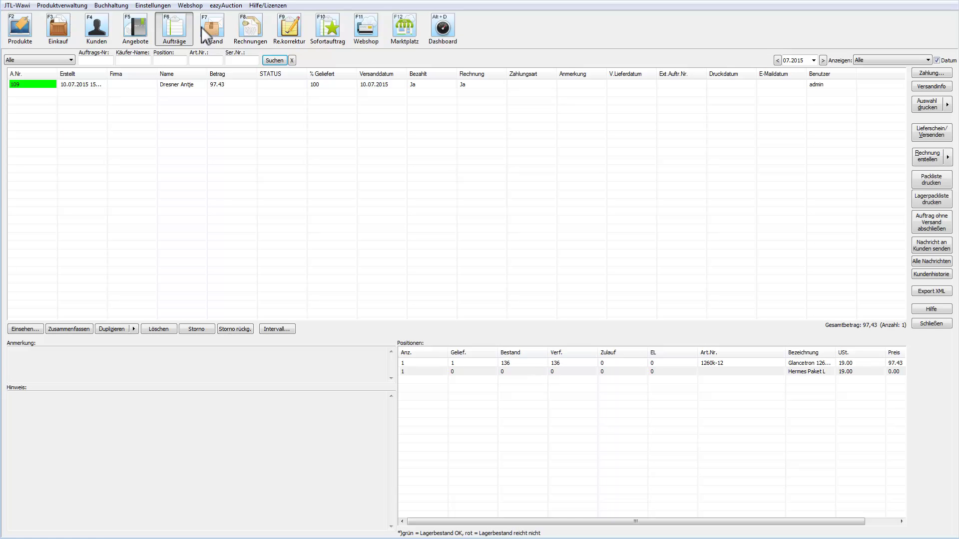
left_click(202, 27)
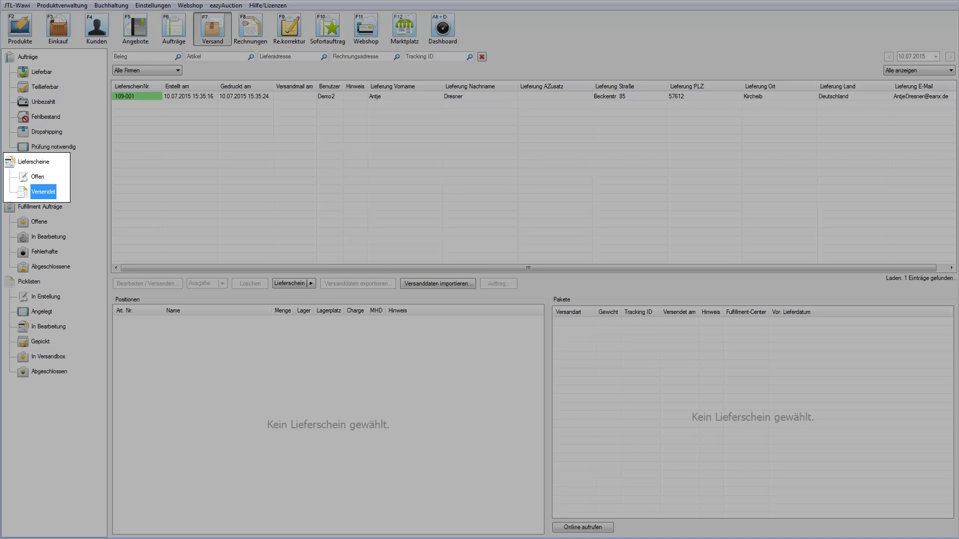